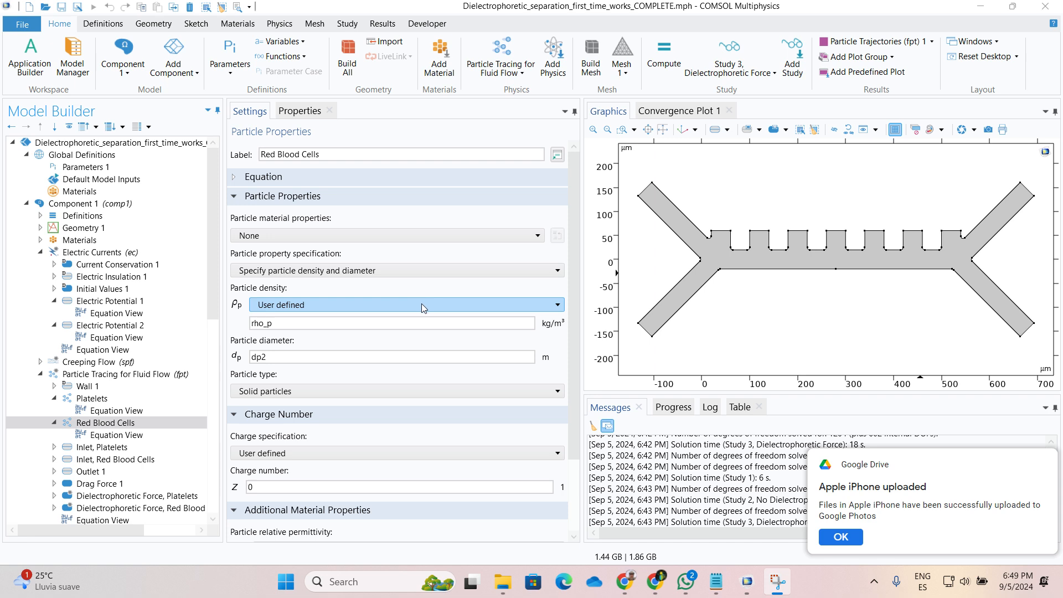
Dismiss the upload notification, and review the settings of Geometry 1 and the Electric Currents physics.
left_click(843, 538)
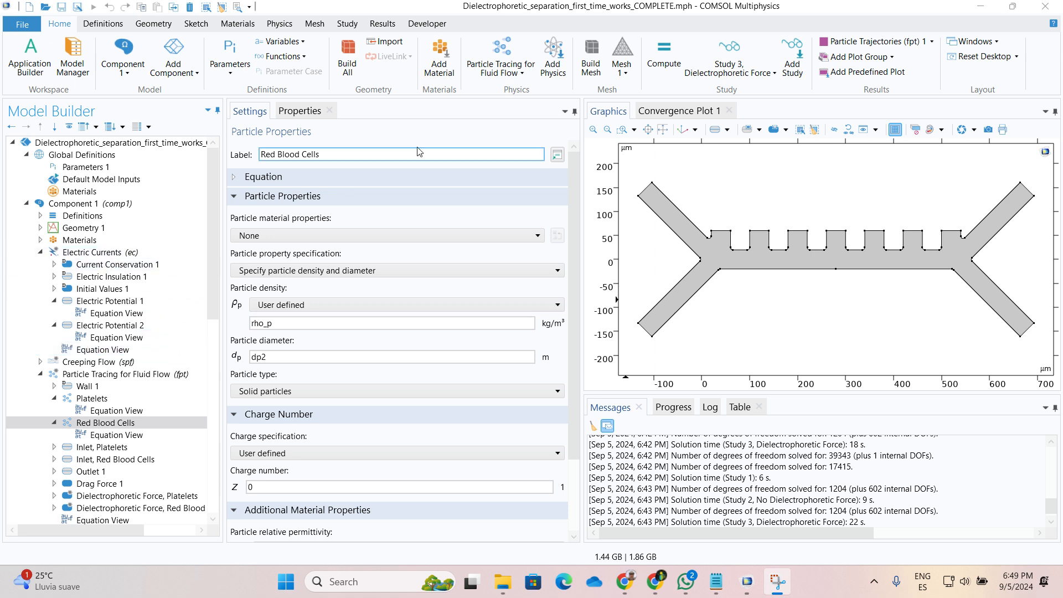
left_click(95, 238)
left_click(123, 229)
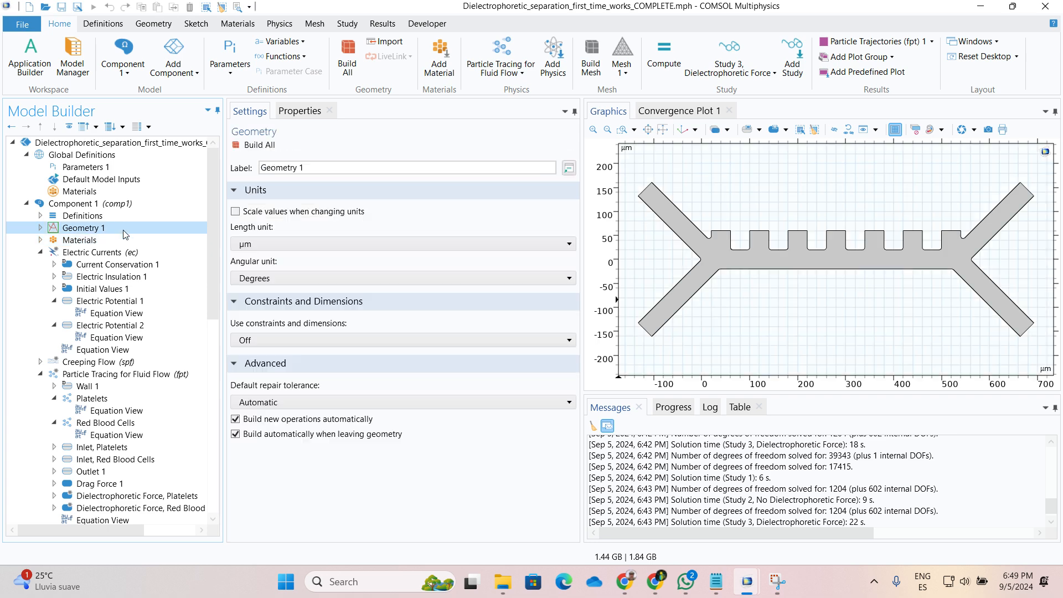
left_click(116, 254)
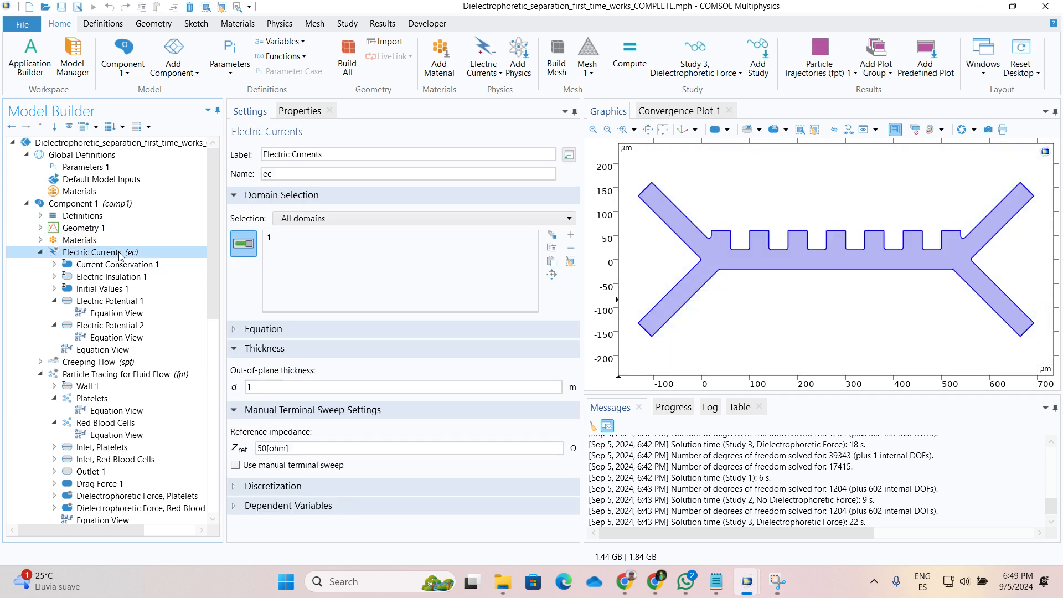
Compute Study 1 to solve the electric potential and flow fields.
scroll(73, 332, "down", 1)
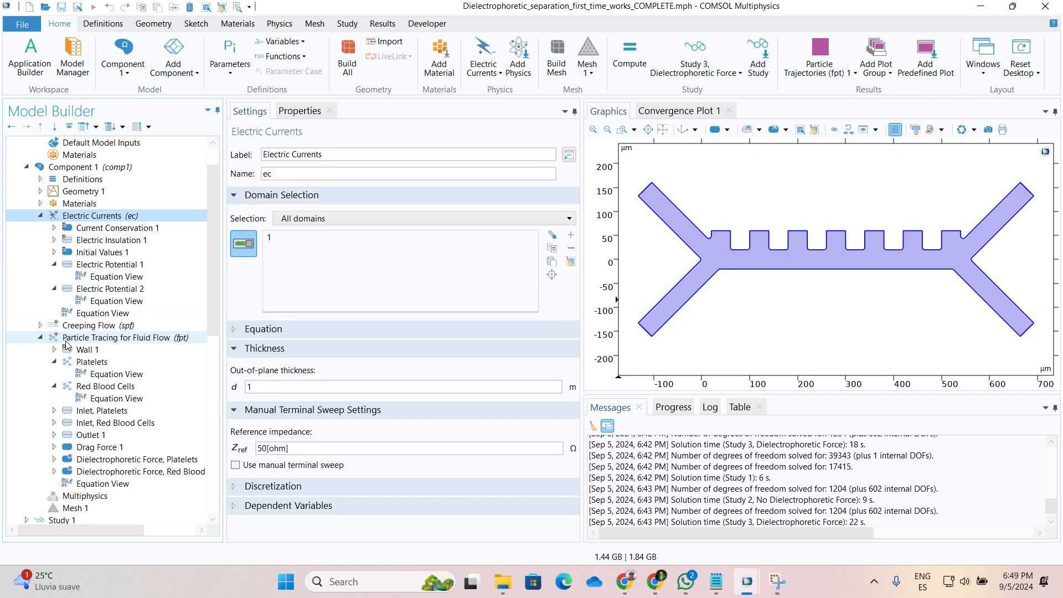
scroll(74, 332, "down", 4)
left_click(64, 374)
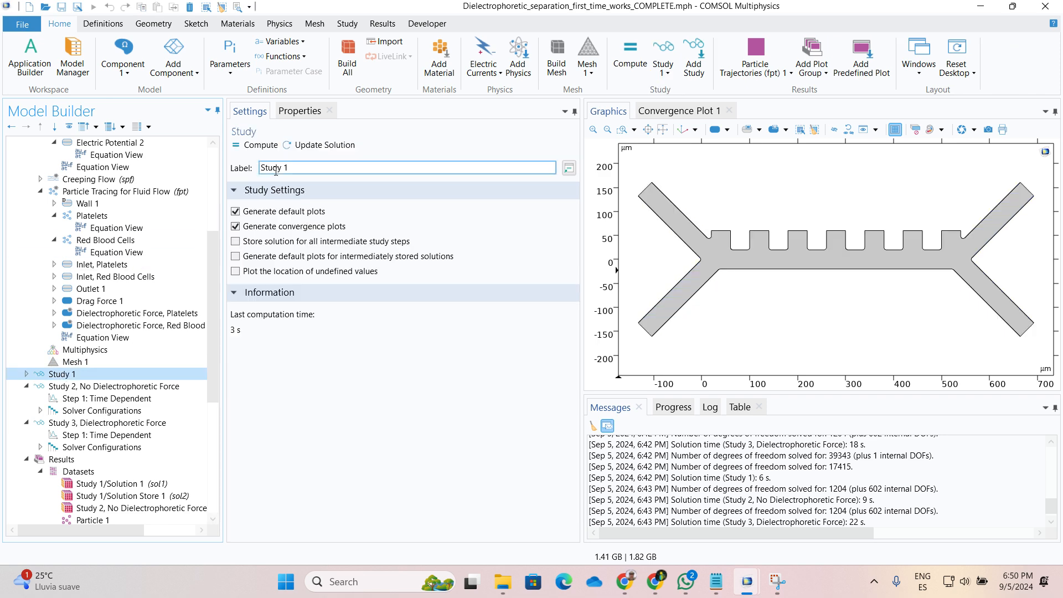
left_click(270, 139)
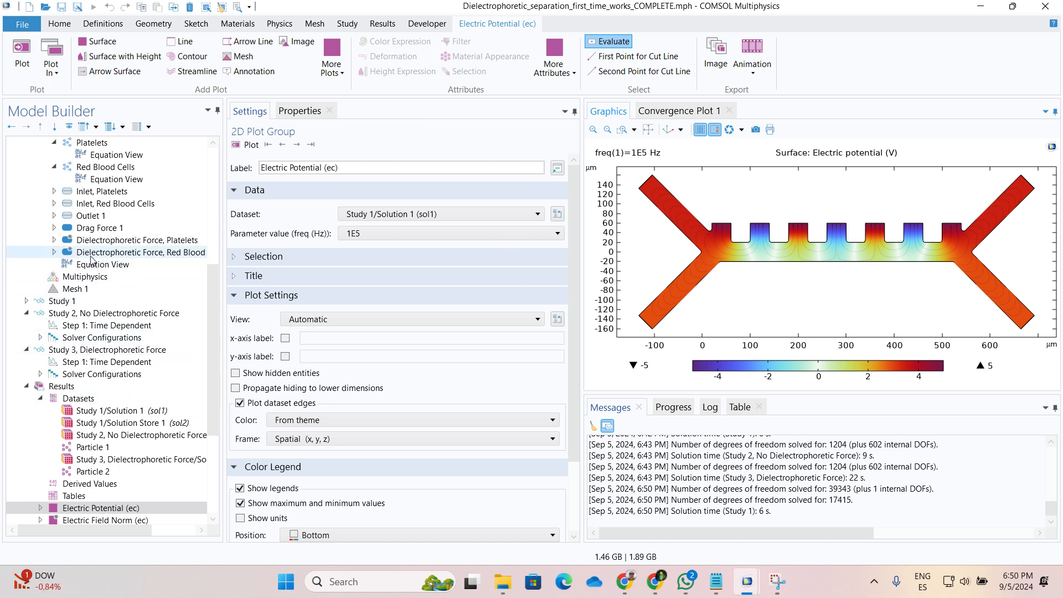
Review the boundary selections of the platelet inlet, the red blood cell inlet and Outlet 1.
left_click(96, 194)
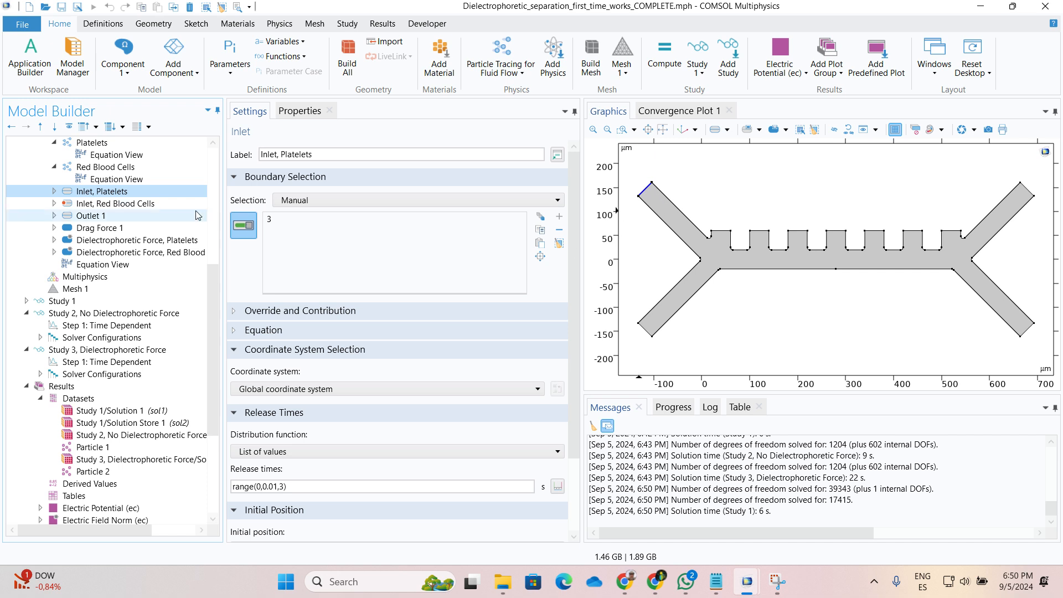
left_click(143, 203)
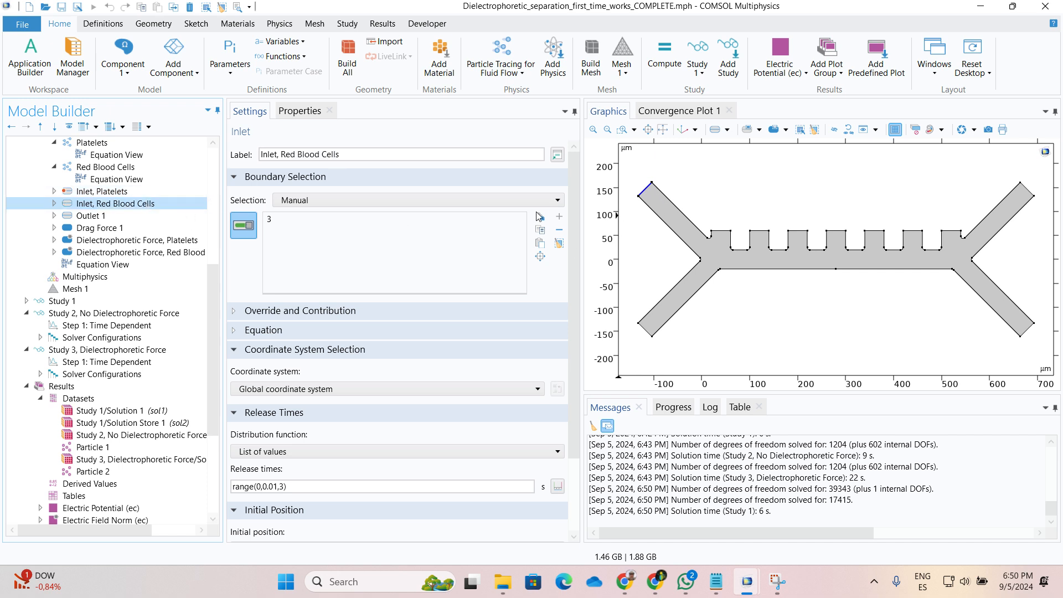
left_click(138, 215)
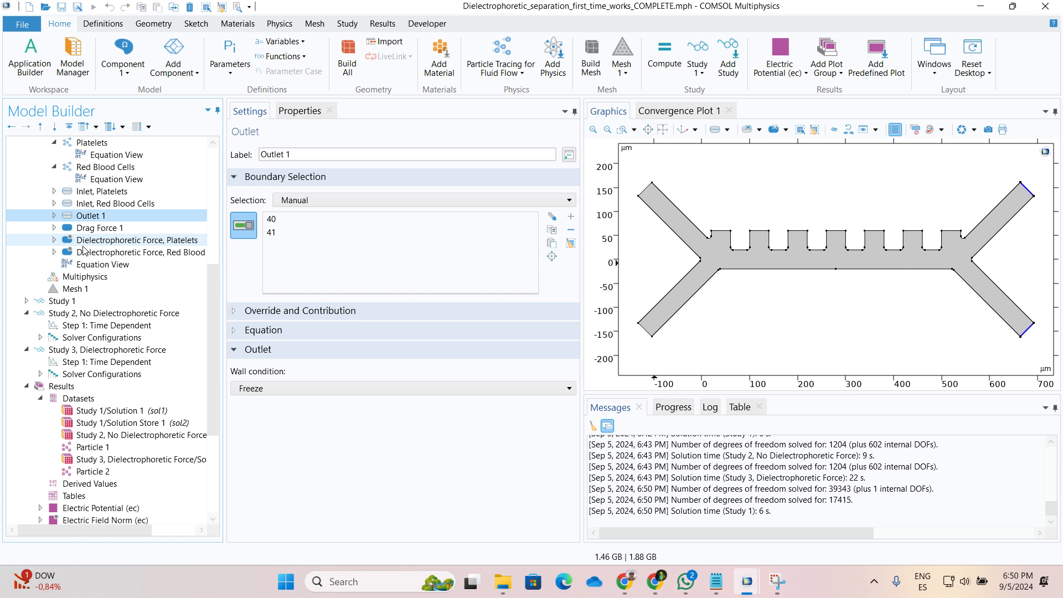
Compute Study 2, No Dielectrophoretic Force, and Study 3, Dielectrophoretic Force.
left_click(83, 313)
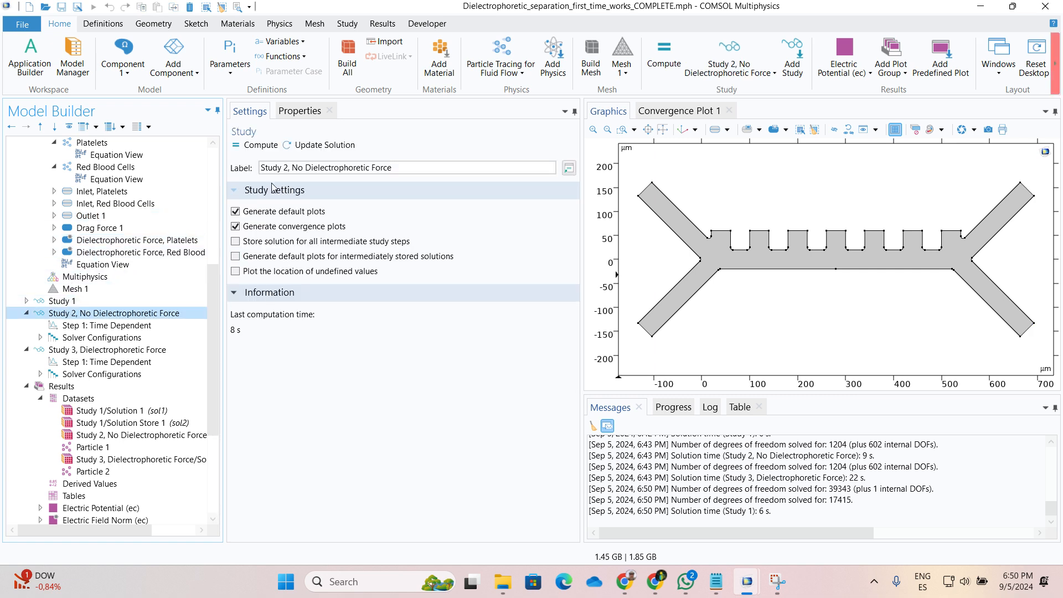
left_click(257, 148)
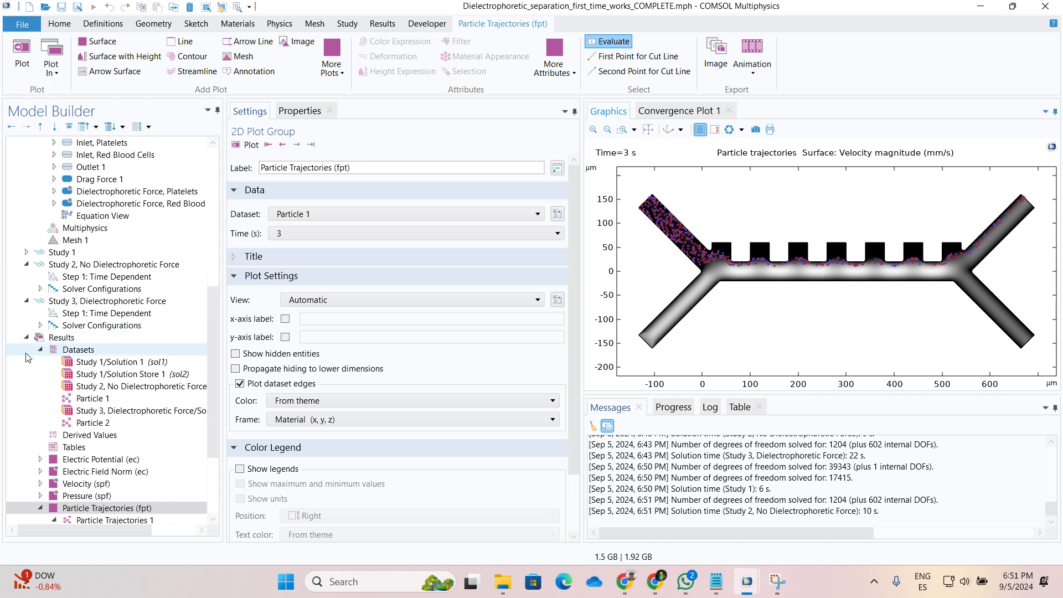
left_click(53, 303)
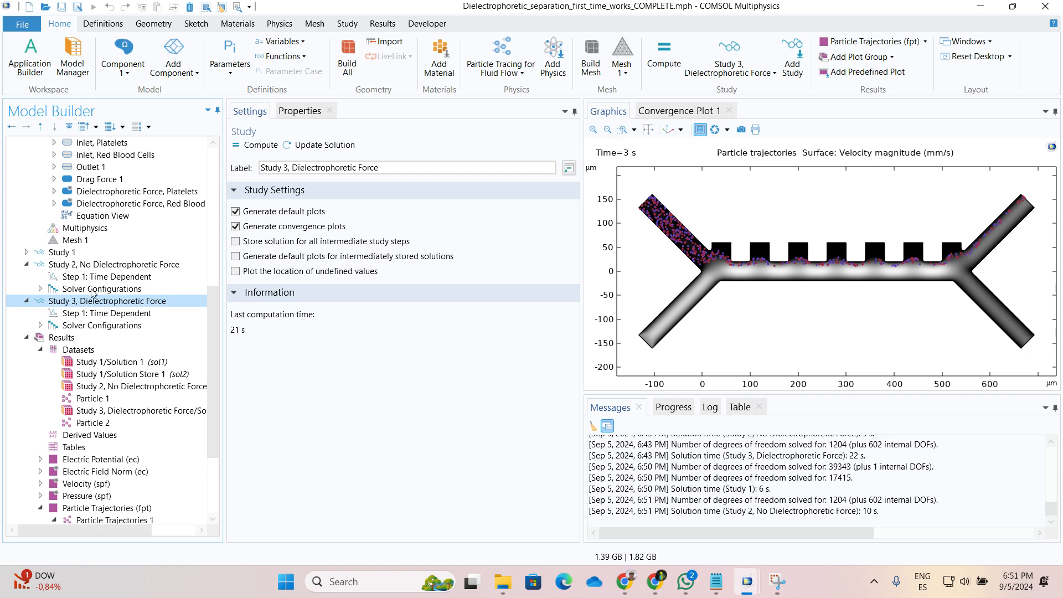
left_click(257, 147)
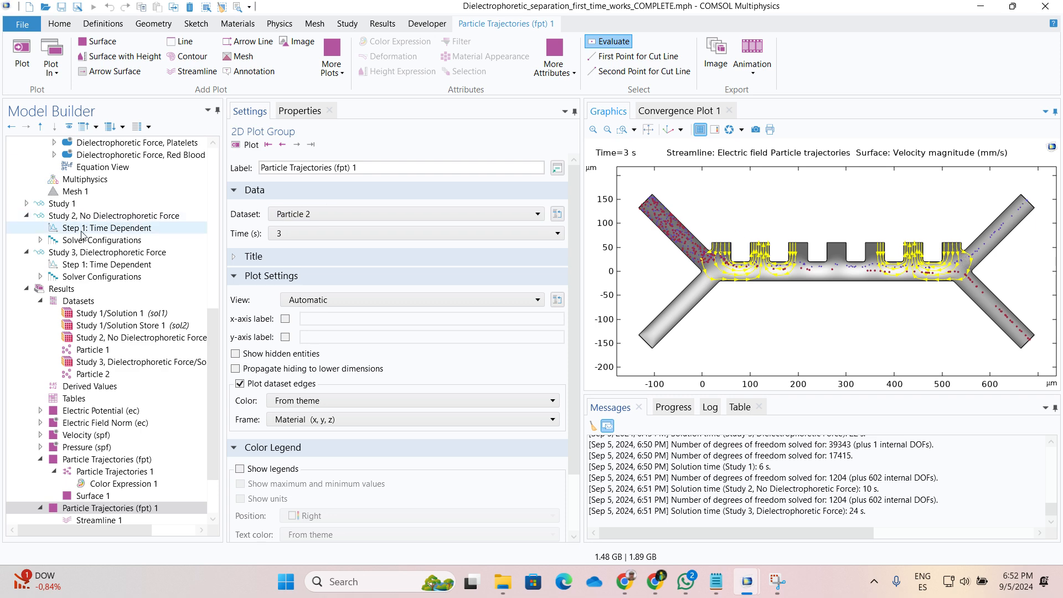
Set the voltage of the Electric Potential 1 boundary condition to 50 V.
scroll(71, 303, "up", 6)
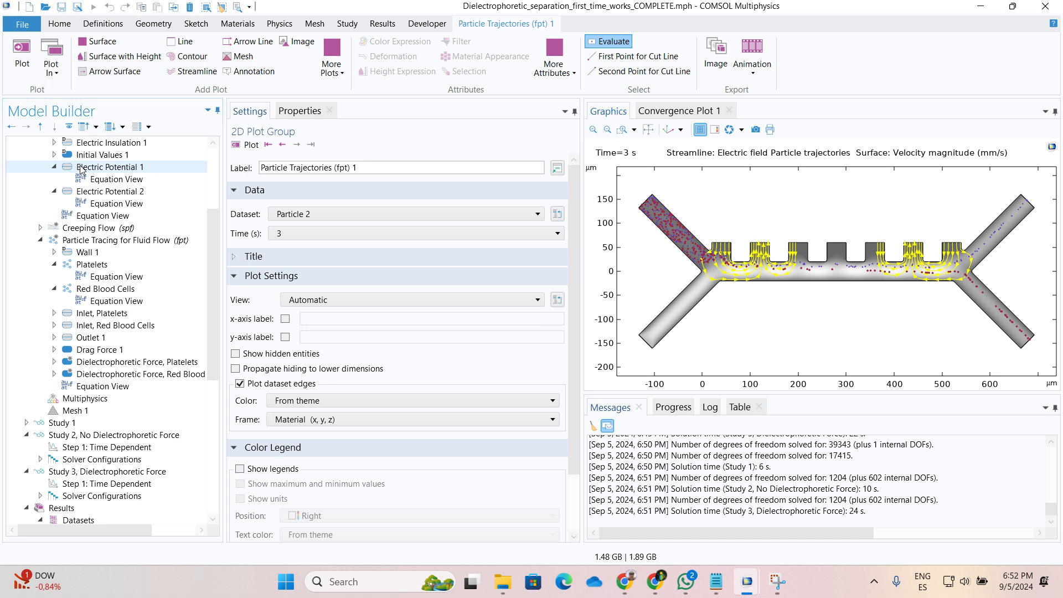
left_click(81, 167)
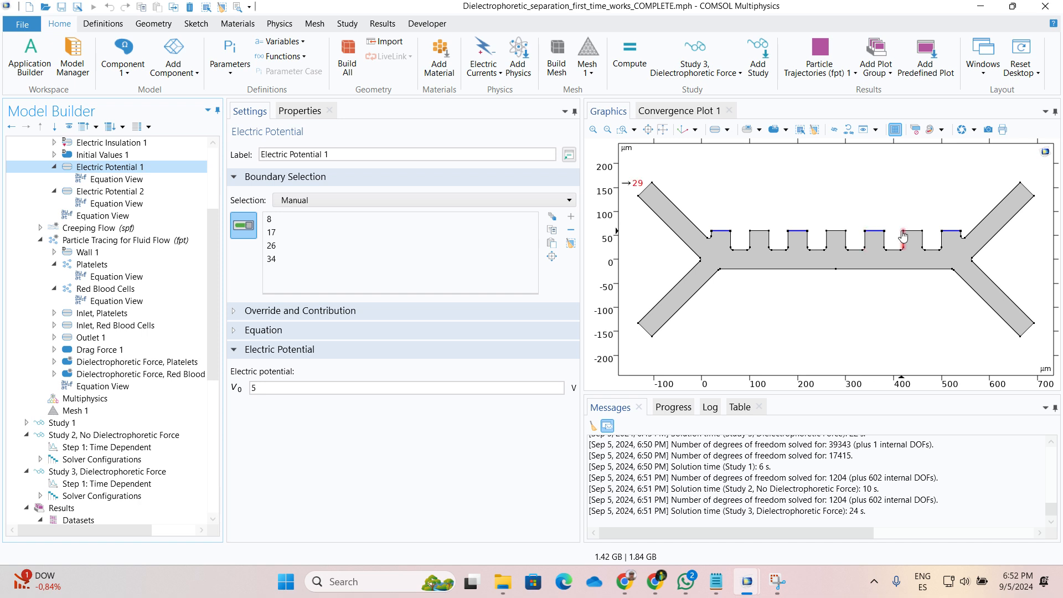
left_click(275, 386)
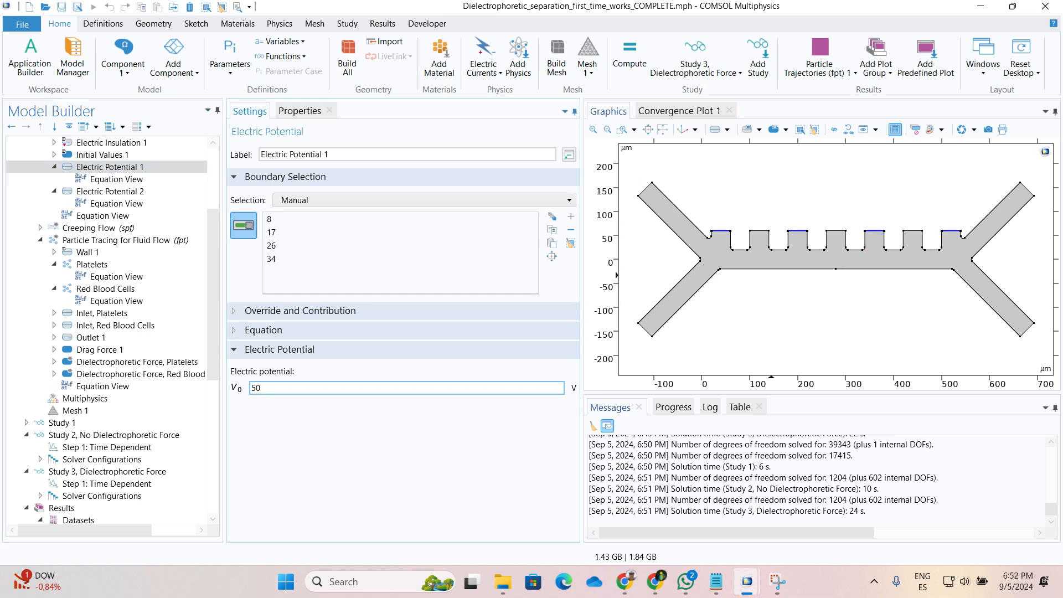
type("0")
left_click(292, 404)
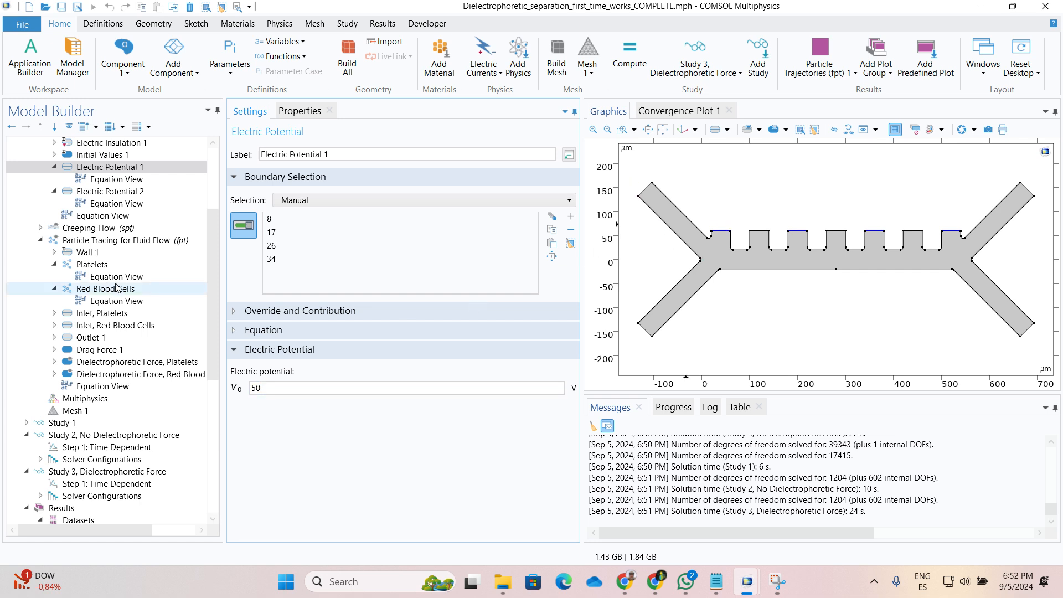
Check the Electric Potential 2 boundary condition and recompute Study 1 with the changed electrode voltage.
left_click(69, 192)
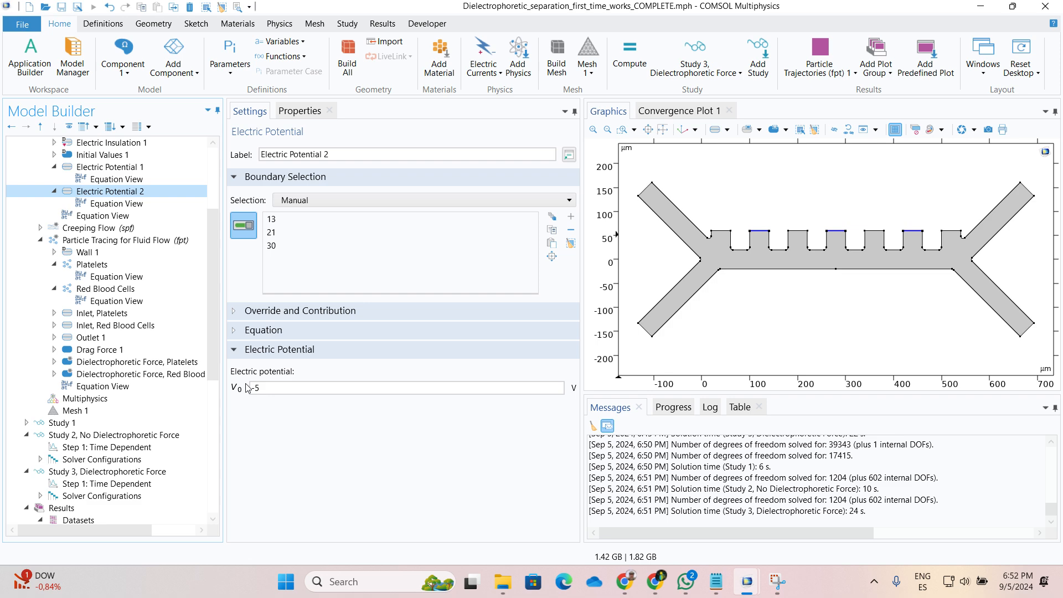
scroll(61, 302, "up", 4)
scroll(61, 285, "down", 4)
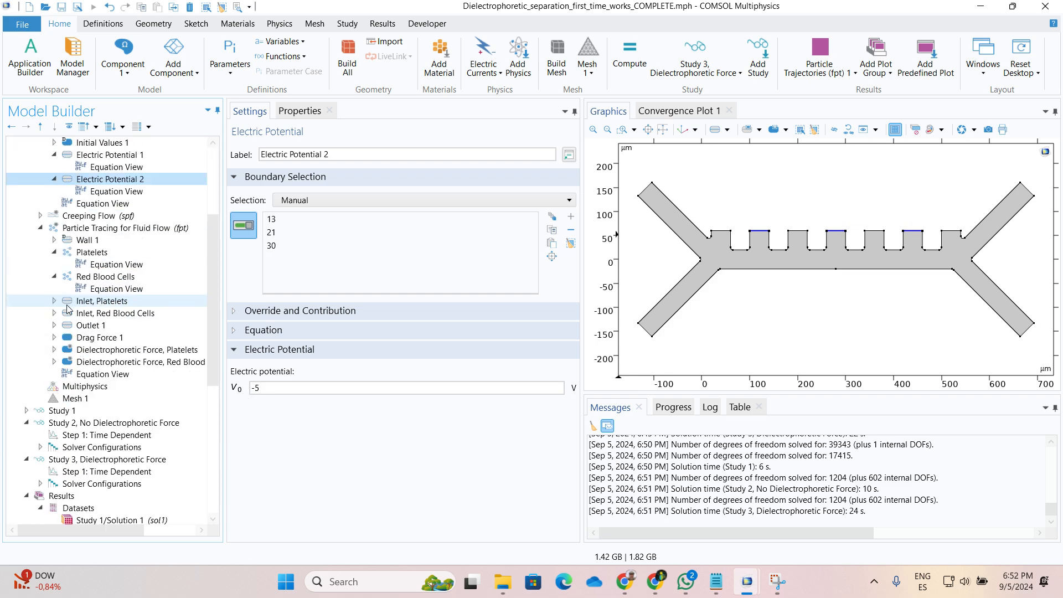
left_click(58, 410)
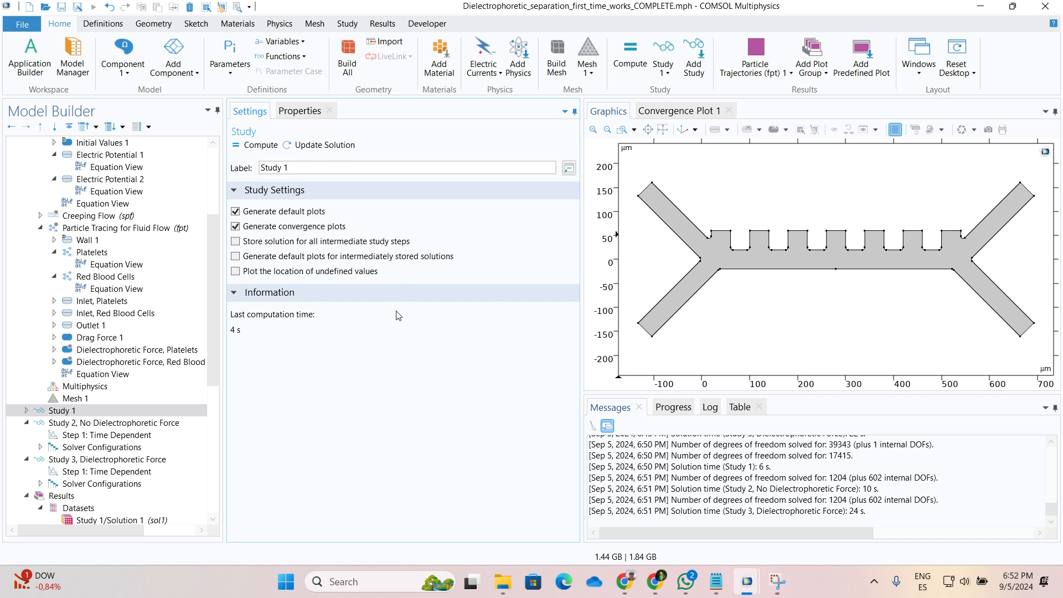
key("F8")
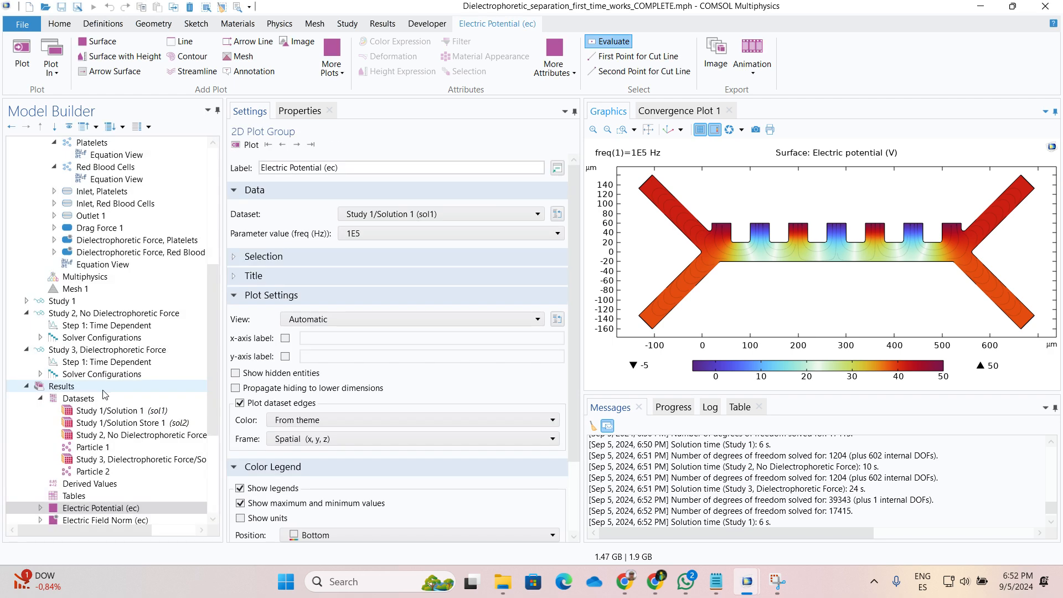
Recompute Study 2, No Dielectrophoretic Force, using the updated fields.
scroll(105, 395, "up", 3)
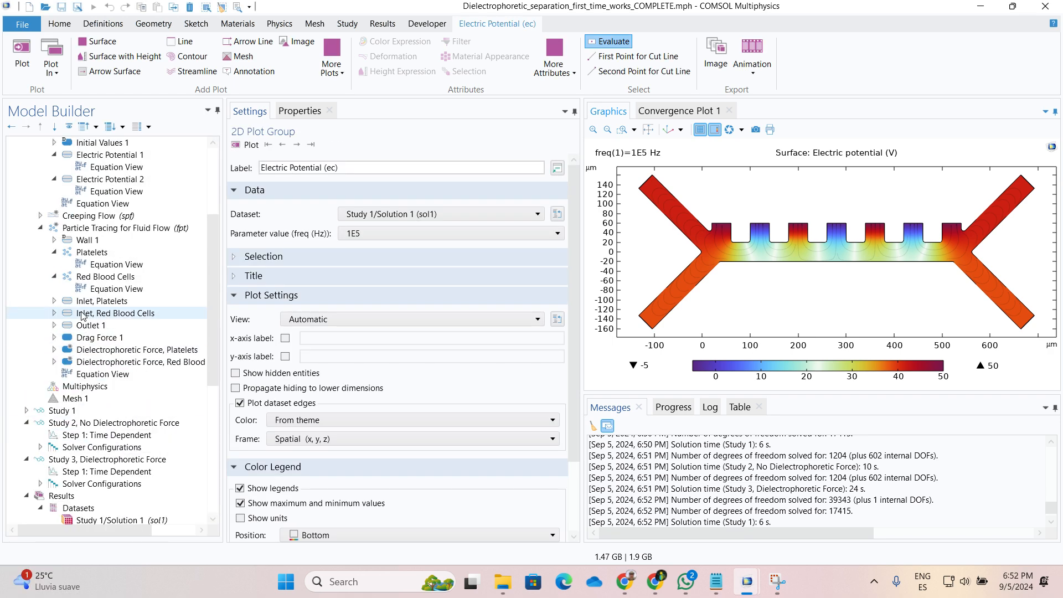
scroll(82, 315, "up", 4)
scroll(82, 315, "down", 10)
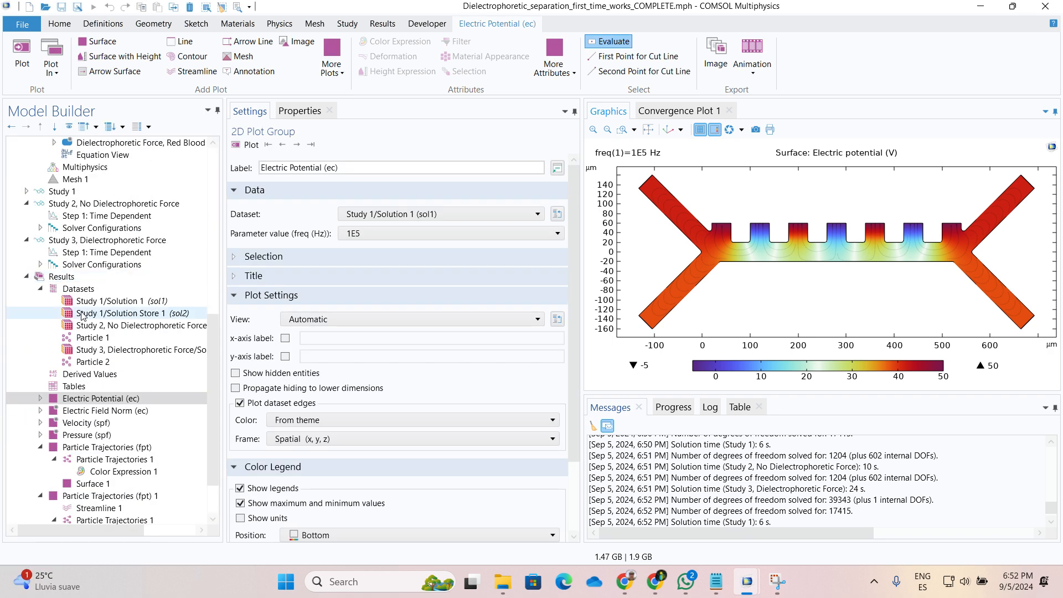
scroll(81, 315, "up", 2)
left_click(81, 276)
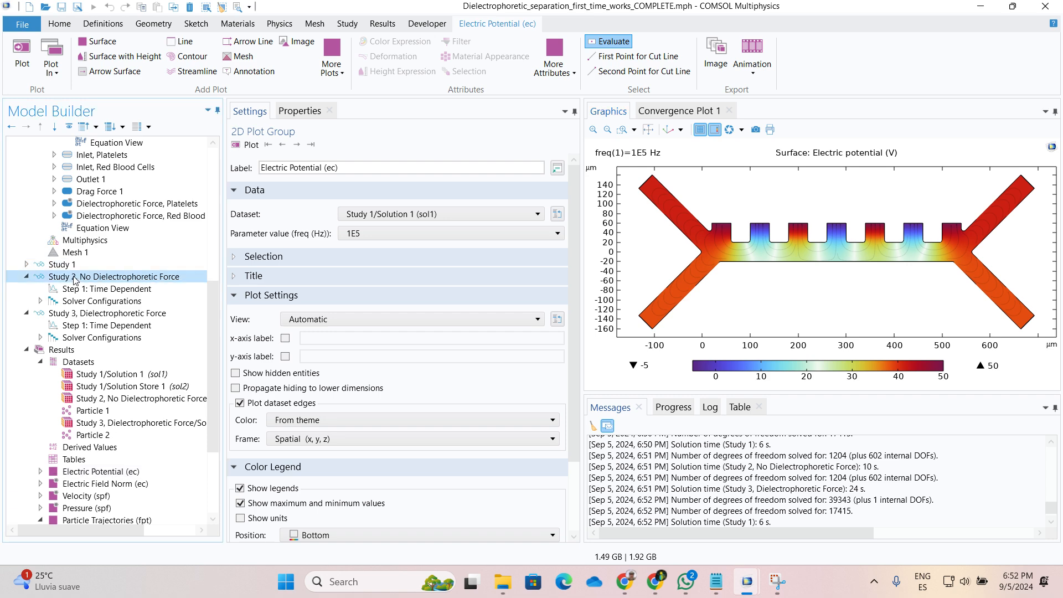
left_click(253, 145)
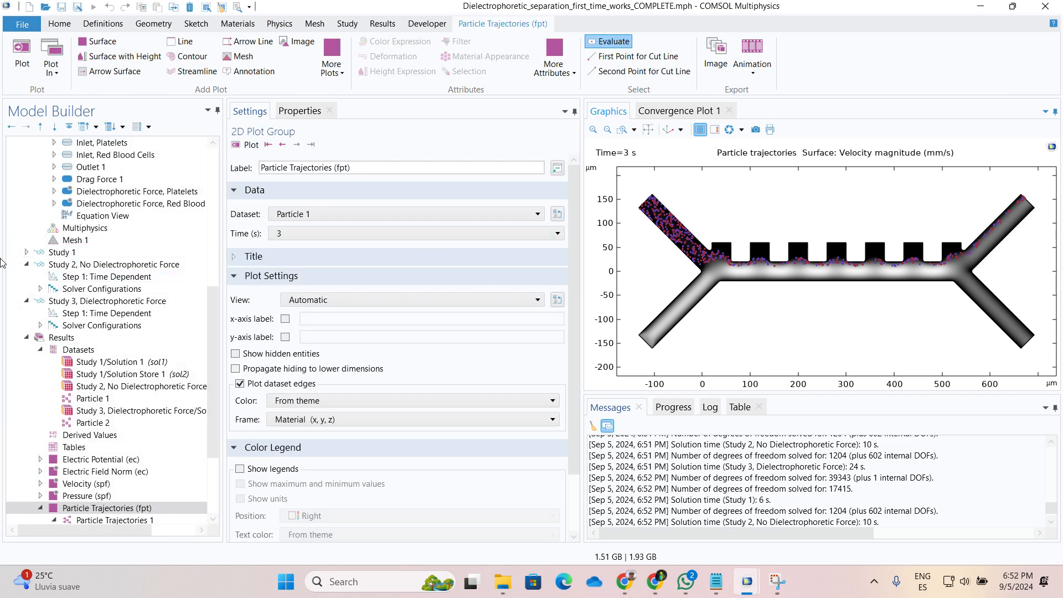
Recompute Study 3, Dielectrophoretic Force, using the updated fields.
scroll(40, 419, "up", 1)
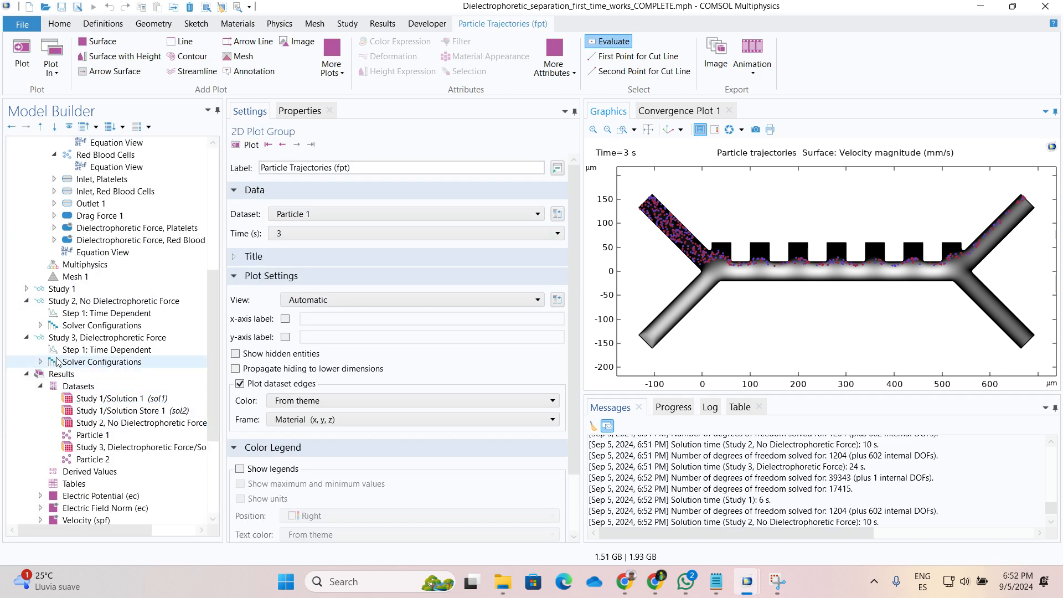
left_click(64, 338)
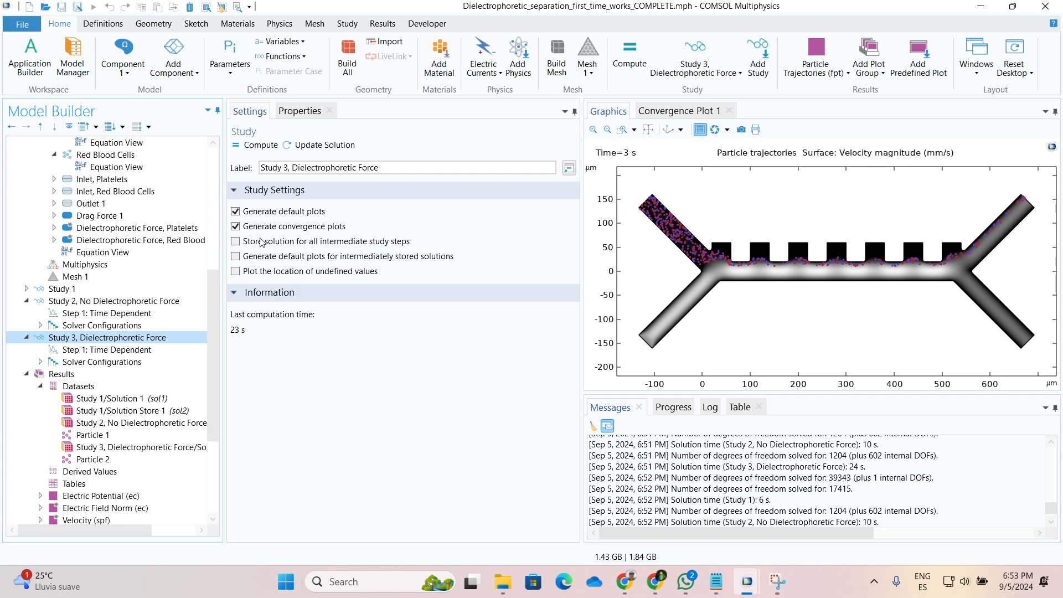
left_click(256, 146)
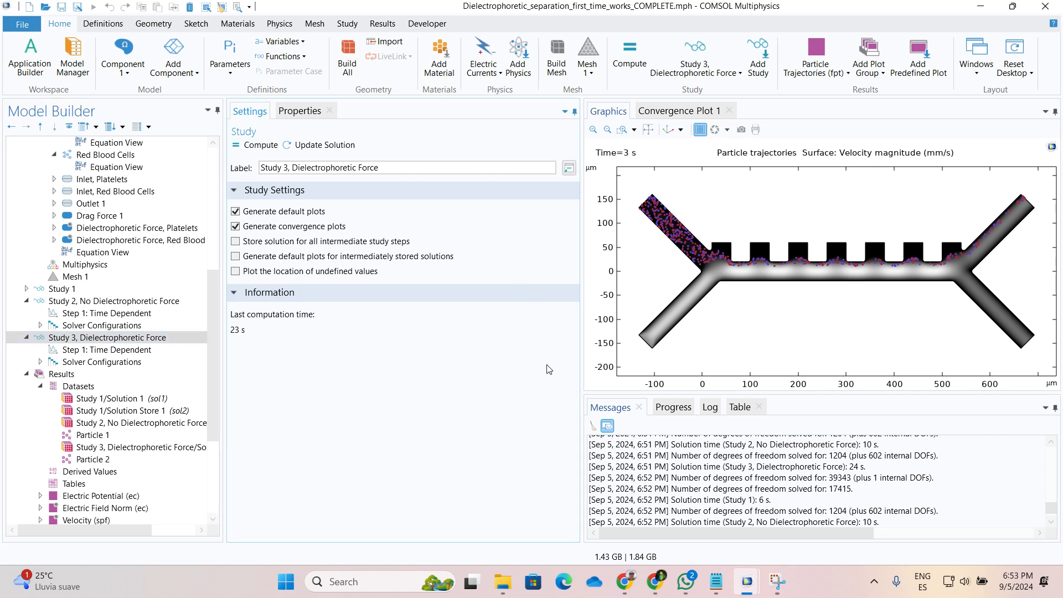